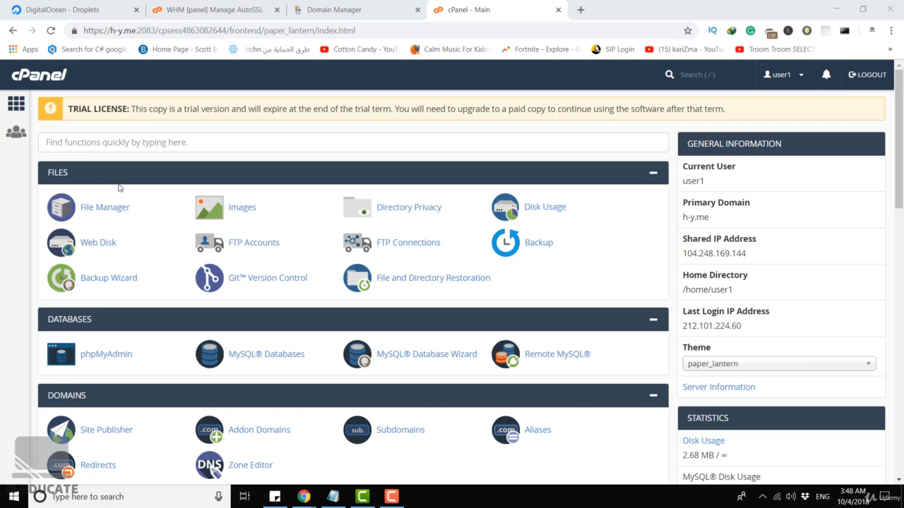
Open the email Authentication settings and examine the DKIM and SPF sections
{"action": "scroll", "coordinate": [118, 187], "scroll_direction": "down", "scroll_amount": 4}
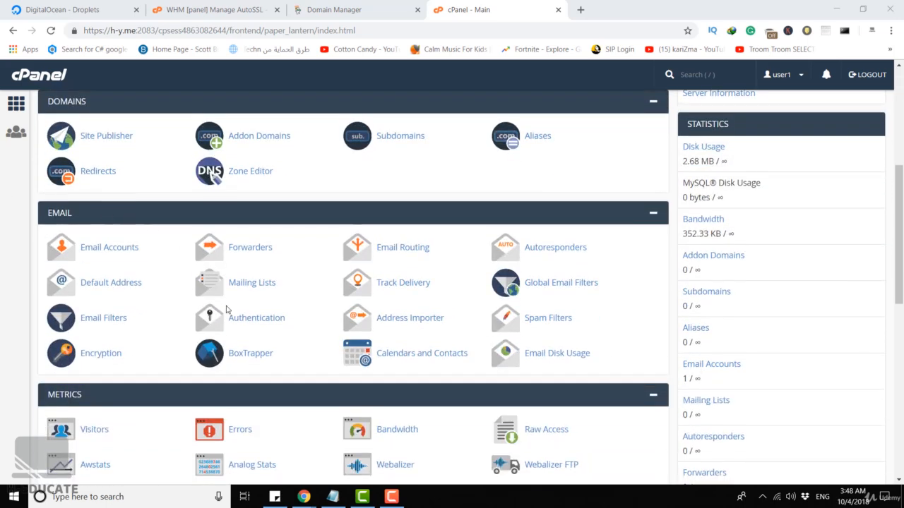
{"action": "left_click", "coordinate": [259, 319]}
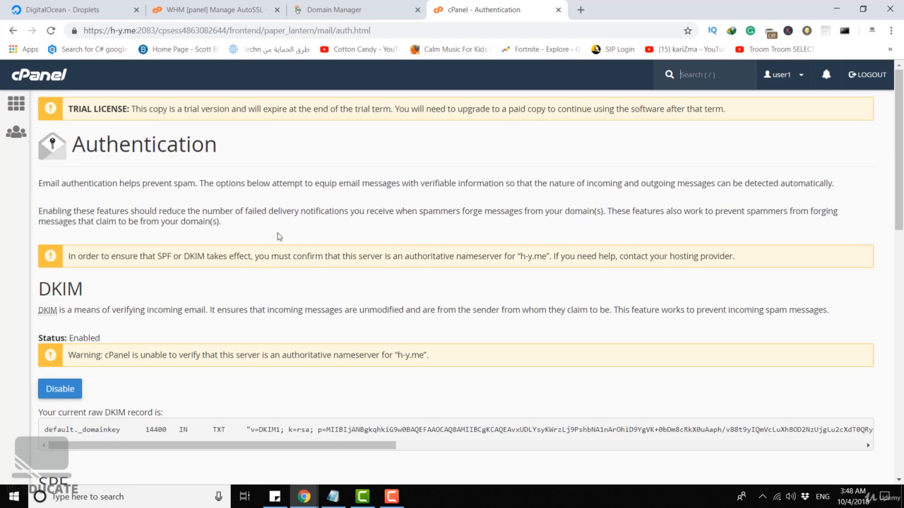
{"action": "scroll", "coordinate": [279, 235], "scroll_direction": "down", "scroll_amount": 2}
{"action": "left_click_drag", "start_coordinate": [33, 170], "coordinate": [94, 171]}
{"action": "left_click", "coordinate": [94, 171]}
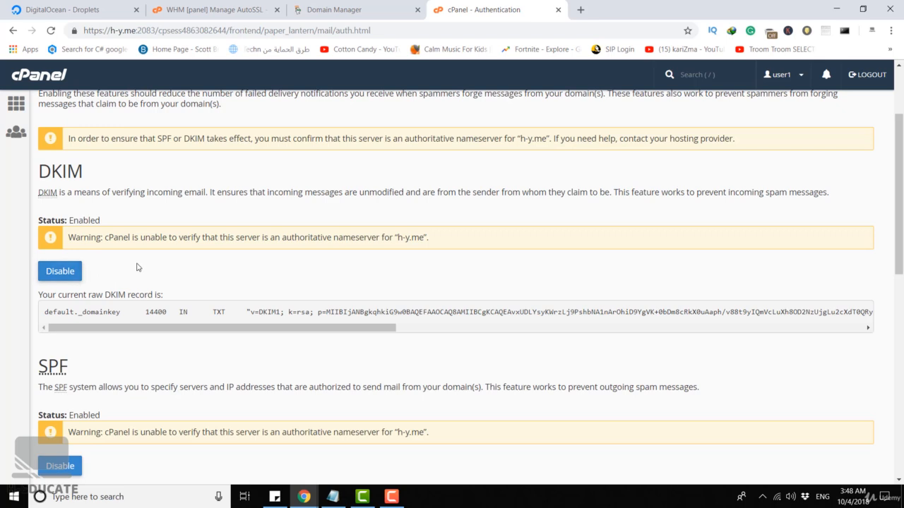
{"action": "scroll", "coordinate": [138, 265], "scroll_direction": "down", "scroll_amount": 1}
{"action": "left_click_drag", "start_coordinate": [39, 304], "coordinate": [81, 308]}
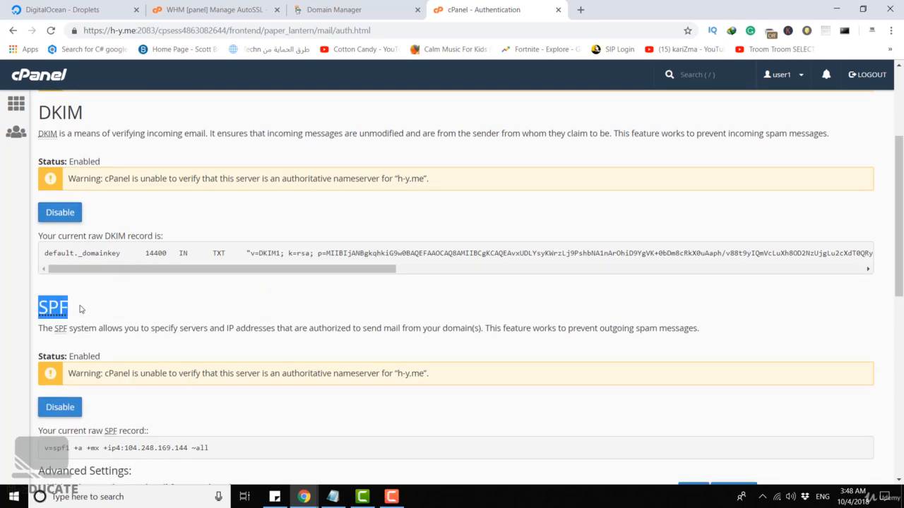
{"action": "left_click", "coordinate": [81, 307]}
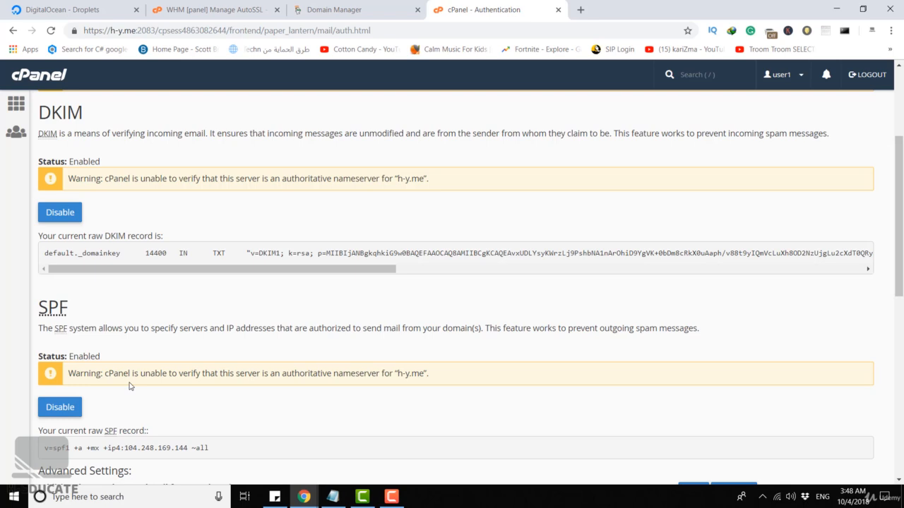
Compare the DNS records of h-y.me in GoDaddy's Domain Manager with the raw DKIM record in cPanel
{"action": "left_click", "coordinate": [329, 17]}
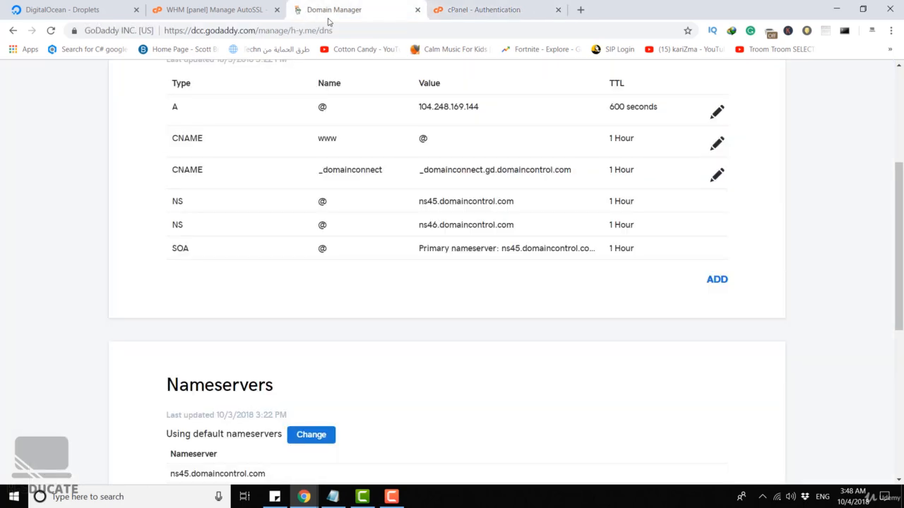
{"action": "scroll", "coordinate": [417, 223], "scroll_direction": "up", "scroll_amount": 2}
{"action": "scroll", "coordinate": [417, 223], "scroll_direction": "up", "scroll_amount": 2}
{"action": "left_click_drag", "start_coordinate": [103, 170], "coordinate": [146, 172]}
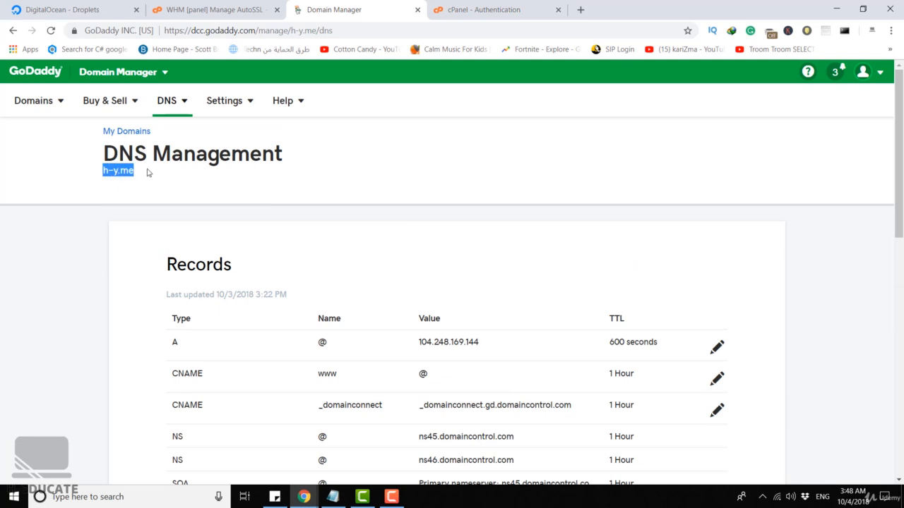
{"action": "scroll", "coordinate": [239, 175], "scroll_direction": "down", "scroll_amount": 1}
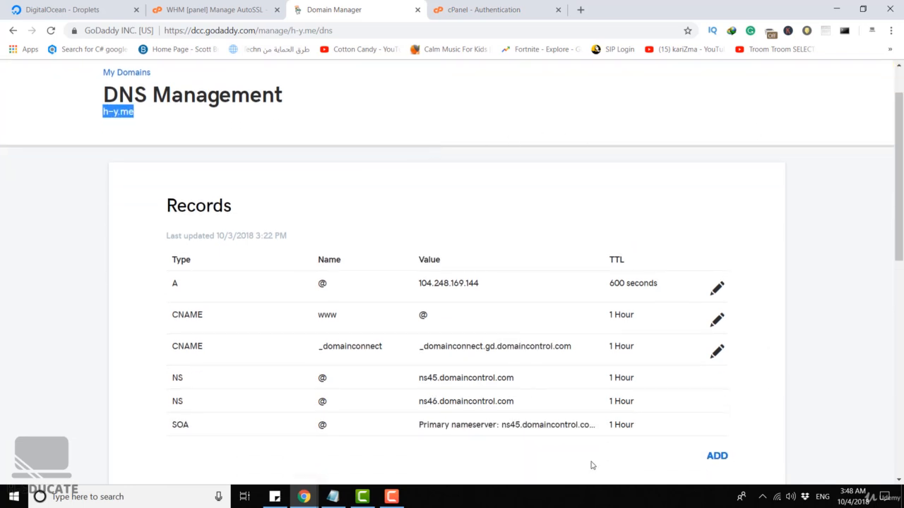
{"action": "left_click", "coordinate": [477, 10]}
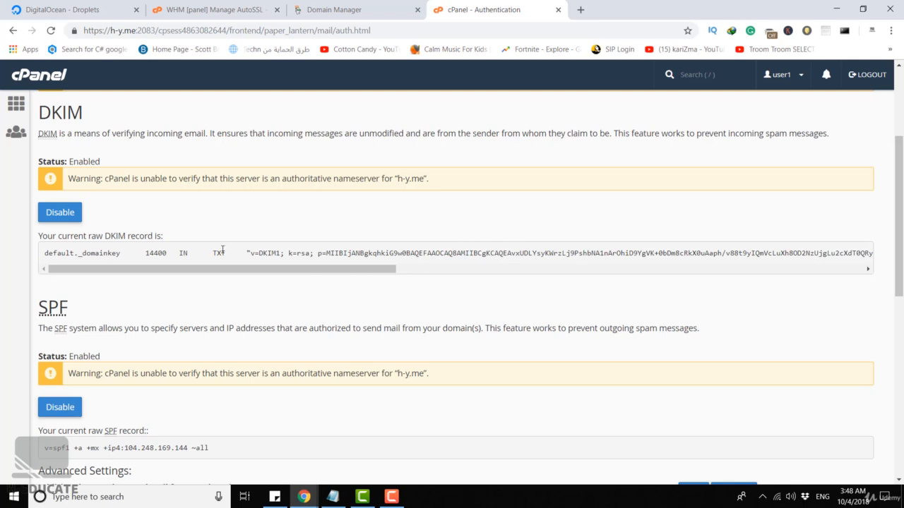
{"action": "left_click_drag", "start_coordinate": [54, 252], "coordinate": [212, 253]}
{"action": "left_click", "coordinate": [150, 375]}
{"action": "left_click", "coordinate": [363, 8]}
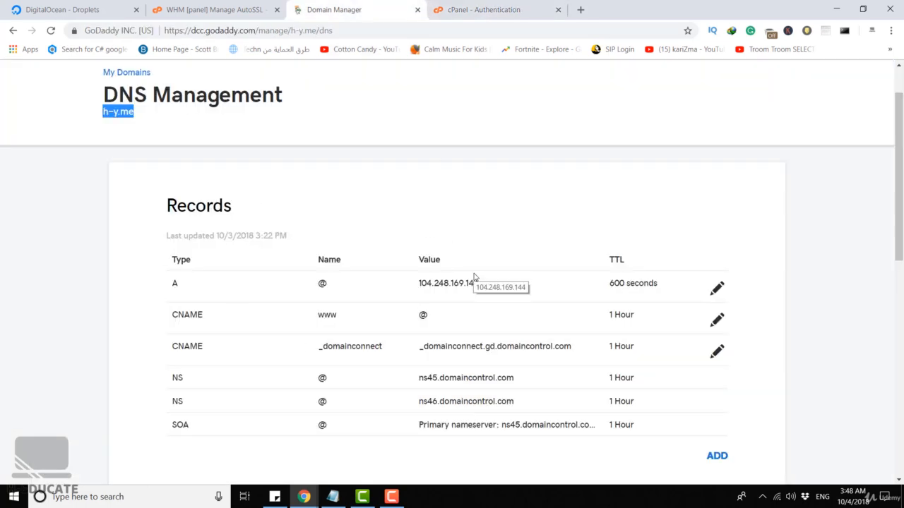
Switch to cPanel's Authentication page and copy the whole raw SPF record
{"action": "left_click", "coordinate": [484, 9]}
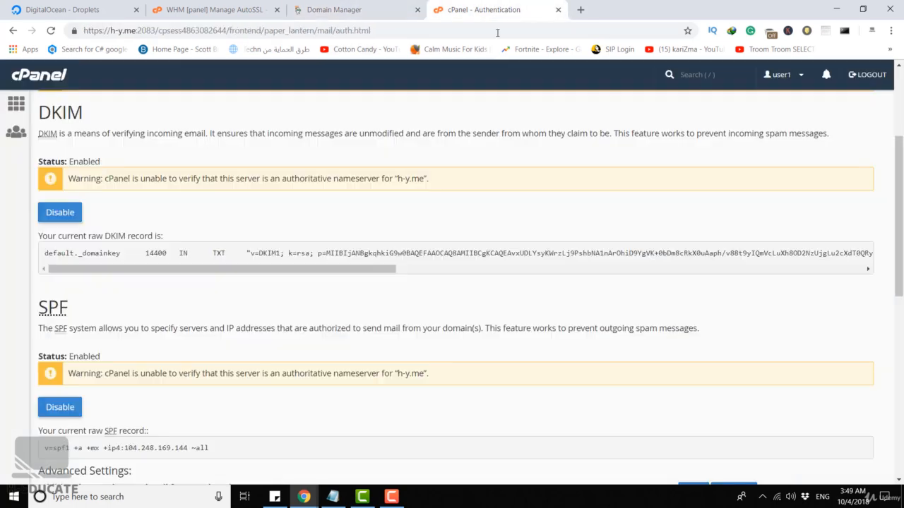
{"action": "scroll", "coordinate": [438, 182], "scroll_direction": "down", "scroll_amount": 1}
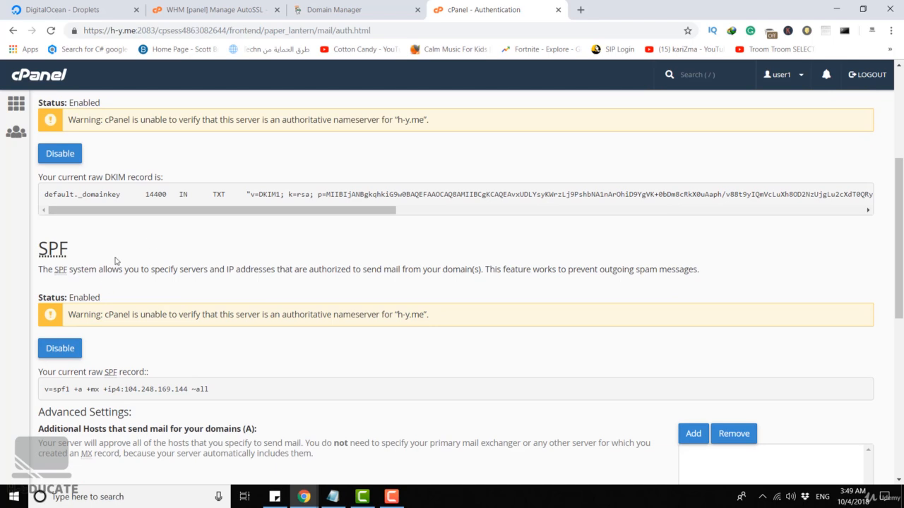
{"action": "left_click_drag", "start_coordinate": [216, 389], "coordinate": [44, 392]}
{"action": "key", "text": "ctrl+c"}
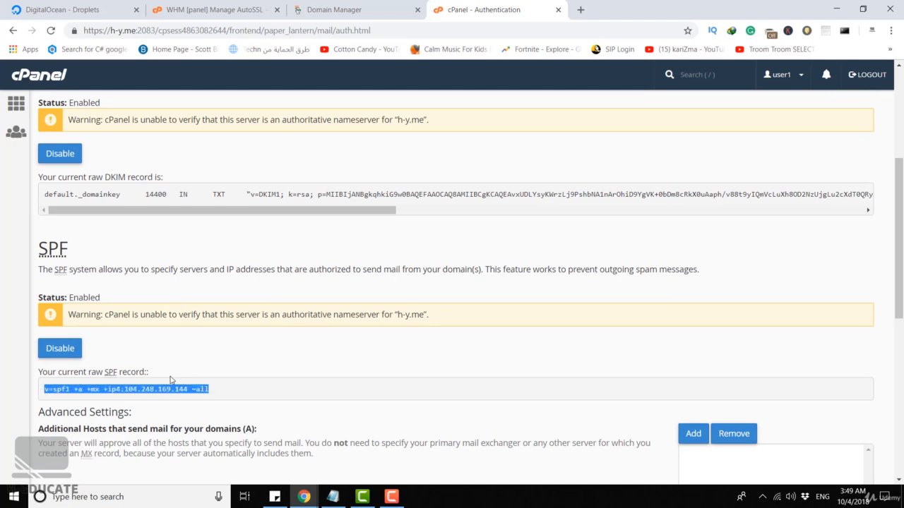
In GoDaddy's Domain Manager, start a new TXT record for h-y.me with host @
{"action": "left_click", "coordinate": [370, 10]}
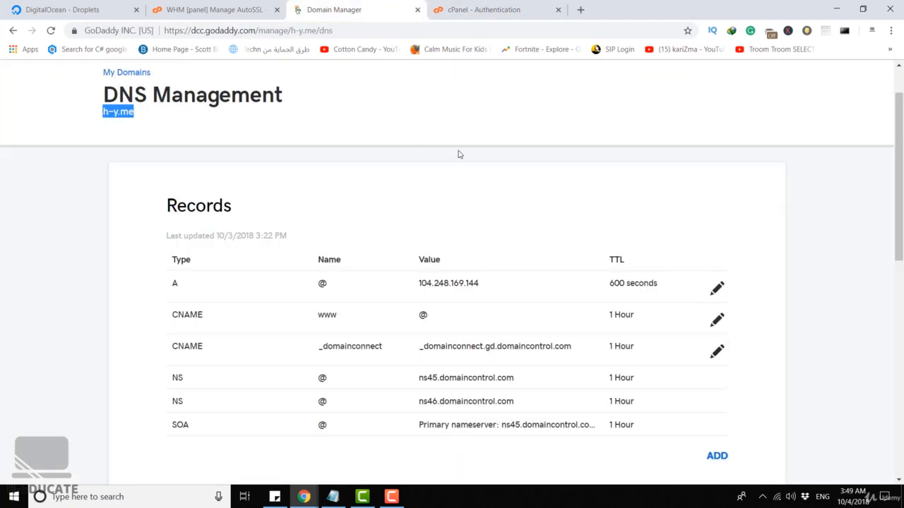
{"action": "scroll", "coordinate": [458, 154], "scroll_direction": "down", "scroll_amount": 3}
{"action": "left_click", "coordinate": [720, 279]}
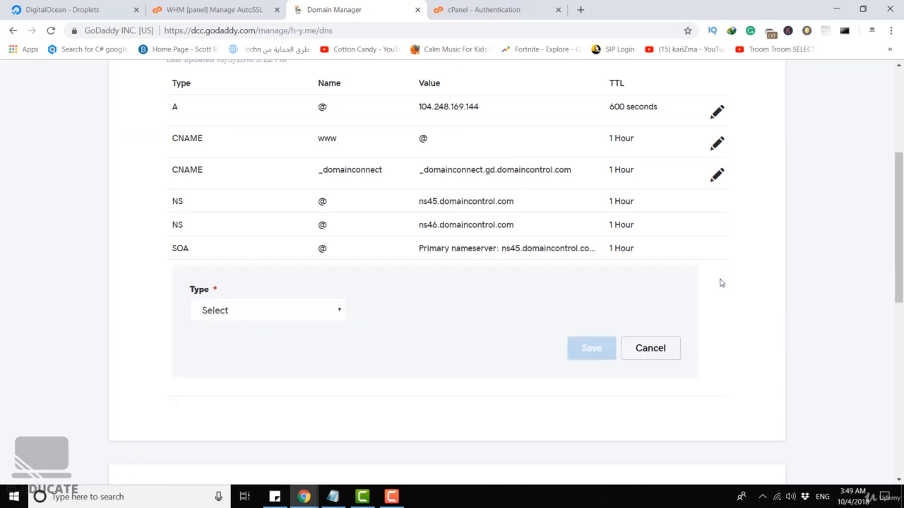
{"action": "left_click", "coordinate": [286, 316]}
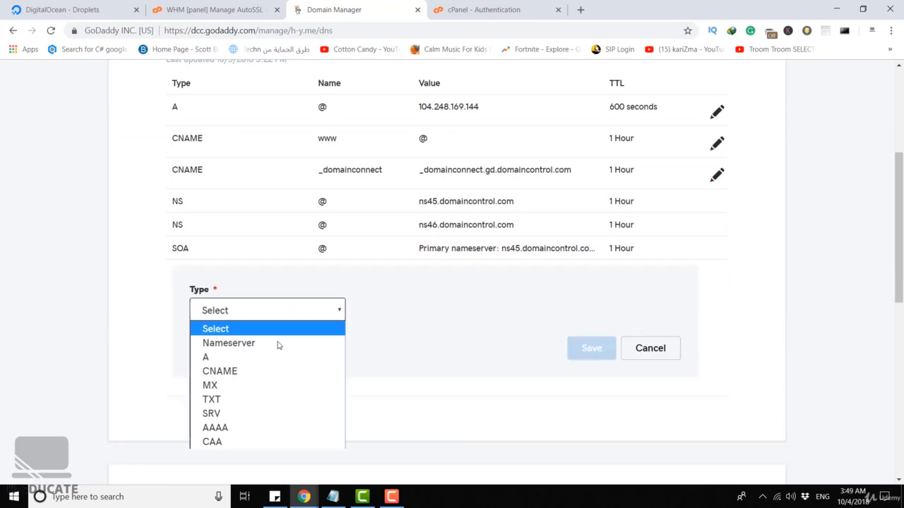
{"action": "left_click", "coordinate": [238, 400]}
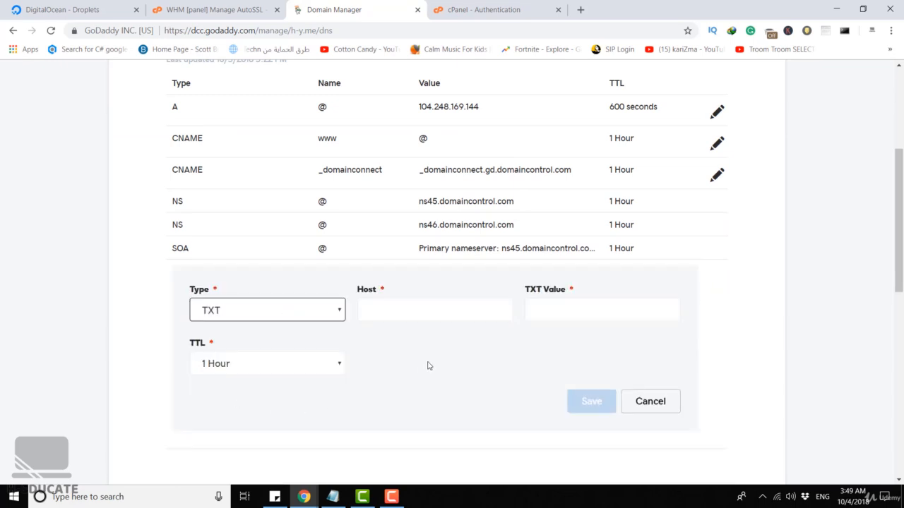
{"action": "left_click", "coordinate": [418, 309]}
{"action": "type", "text": "@"}
{"action": "left_click", "coordinate": [415, 382]}
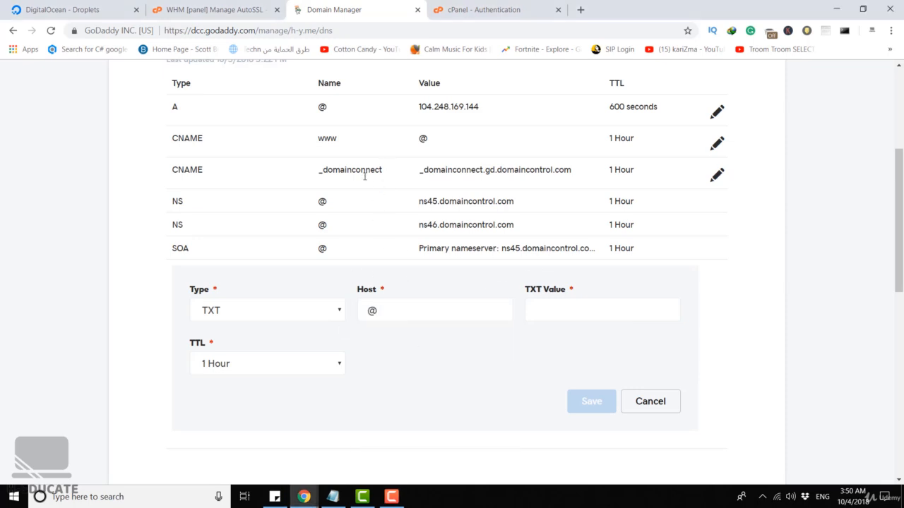
Paste "v=spf1 +a +mx +ip4:104.248.169.144 ~all" as the TXT value and save the record
{"action": "left_click", "coordinate": [563, 310]}
{"action": "key", "text": "ctrl+v"}
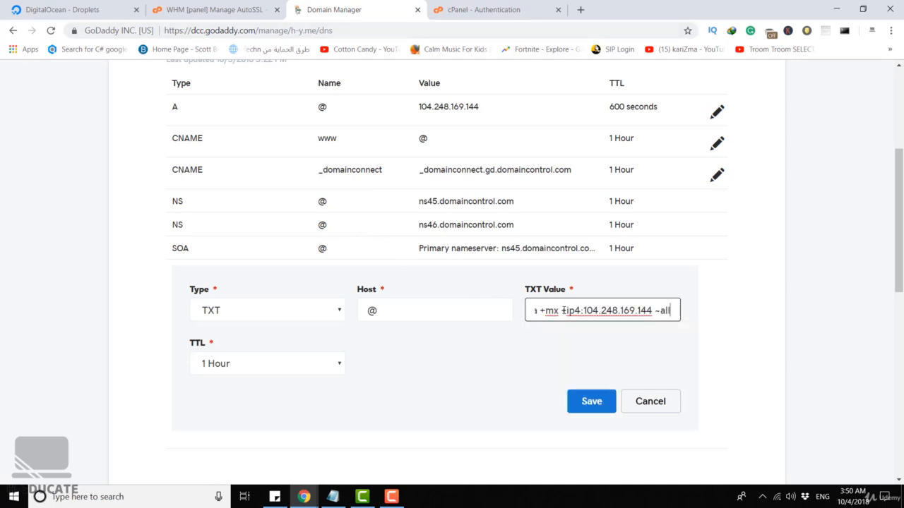
{"action": "left_click", "coordinate": [574, 352]}
{"action": "left_click_drag", "start_coordinate": [535, 308], "coordinate": [683, 305]}
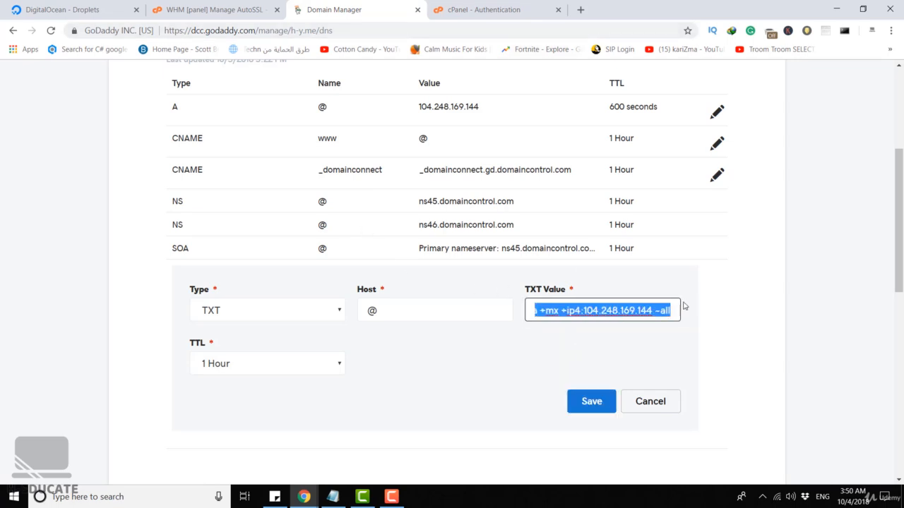
{"action": "left_click", "coordinate": [641, 328]}
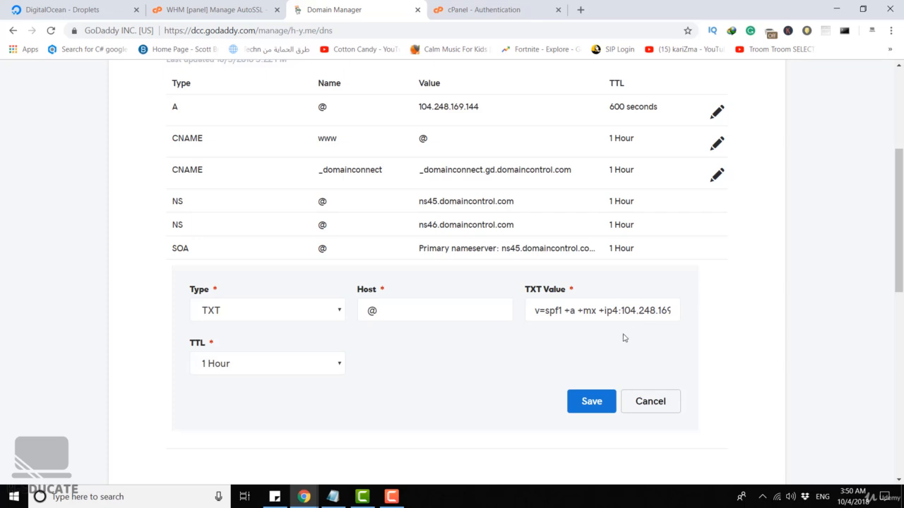
{"action": "left_click", "coordinate": [590, 401]}
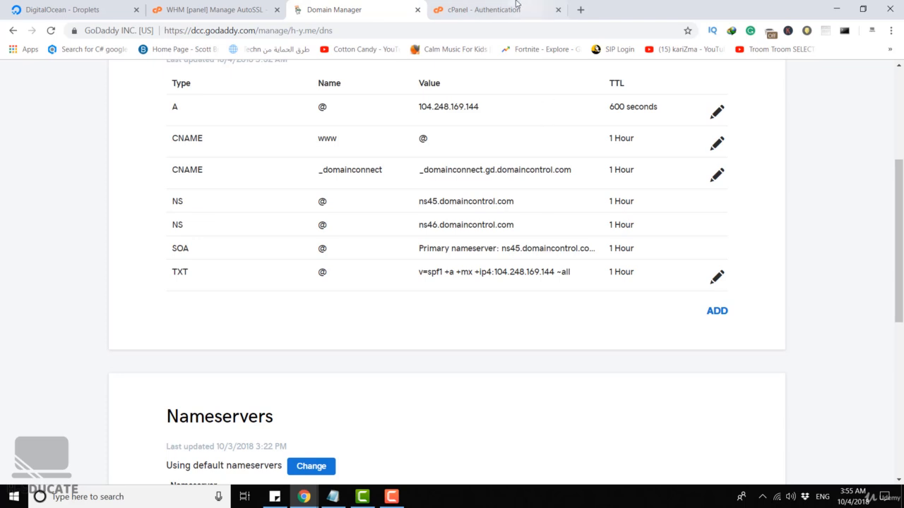
Copy the DKIM record name default._domainkey from cPanel and use it as the host of another new TXT record in GoDaddy
{"action": "left_click", "coordinate": [480, 9]}
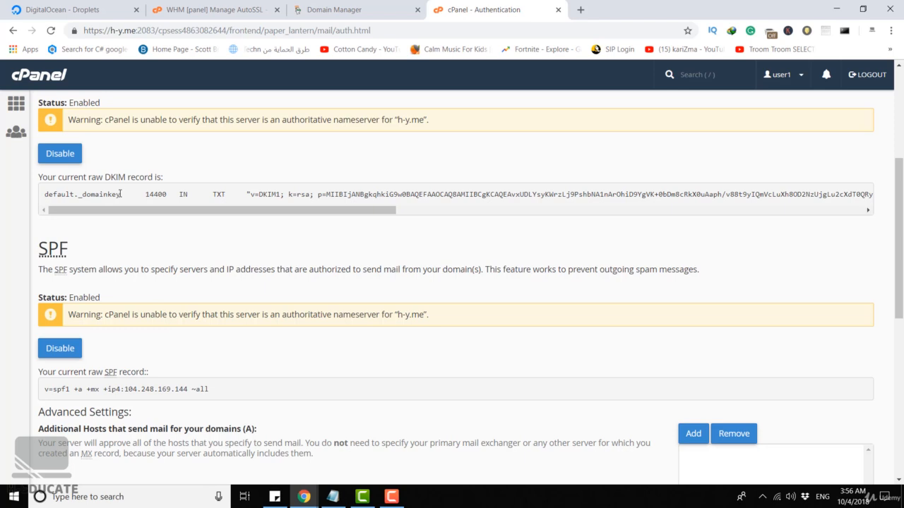
{"action": "left_click_drag", "start_coordinate": [120, 193], "coordinate": [54, 200]}
{"action": "key", "text": "ctrl+c"}
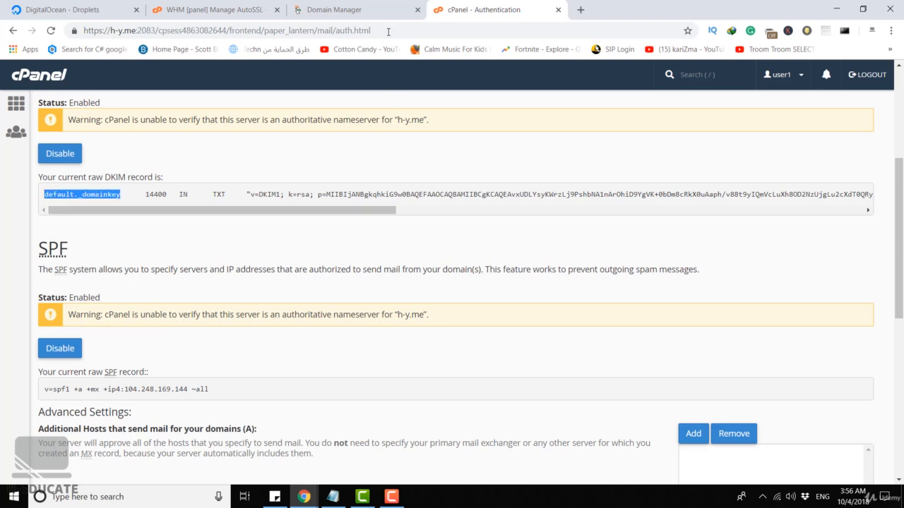
{"action": "left_click", "coordinate": [331, 9]}
{"action": "left_click", "coordinate": [717, 311]}
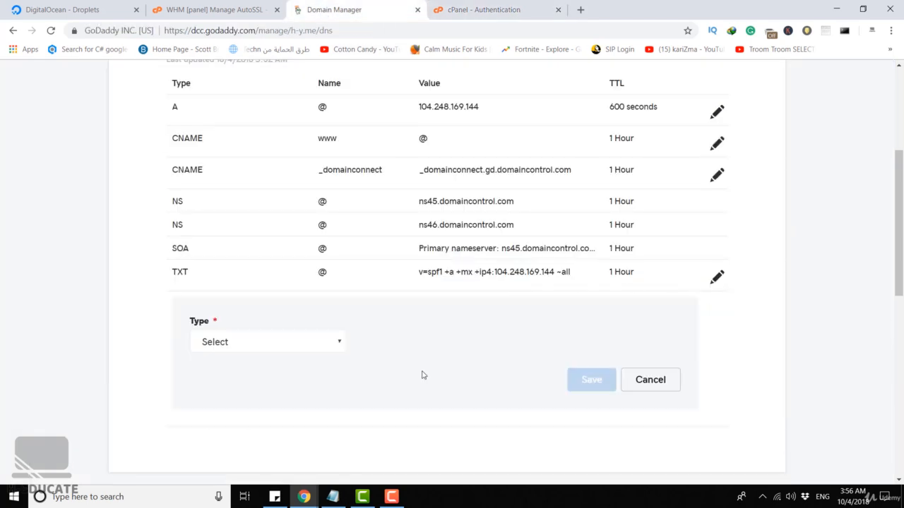
{"action": "left_click", "coordinate": [268, 342]}
{"action": "left_click", "coordinate": [214, 432]}
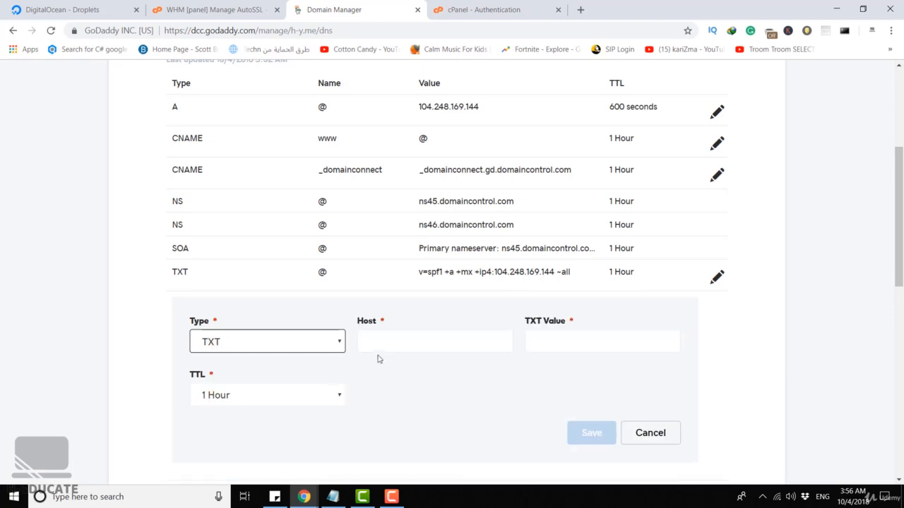
{"action": "left_click", "coordinate": [389, 345]}
{"action": "key", "text": "ctrl+v"}
{"action": "left_click", "coordinate": [486, 378]}
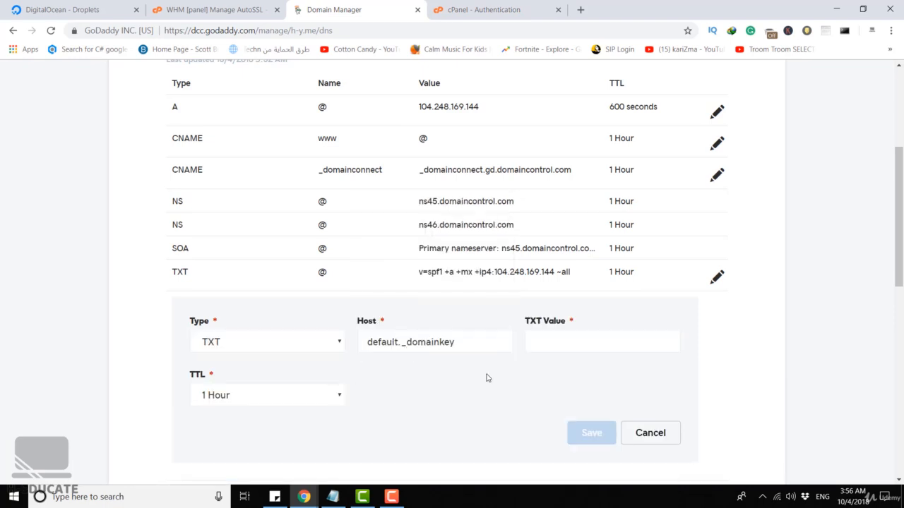
Copy the full DKIM value, beginning "v=DKIM1; k=rsa;", from cPanel into the GoDaddy record's TXT value and save the record
{"action": "left_click", "coordinate": [541, 5]}
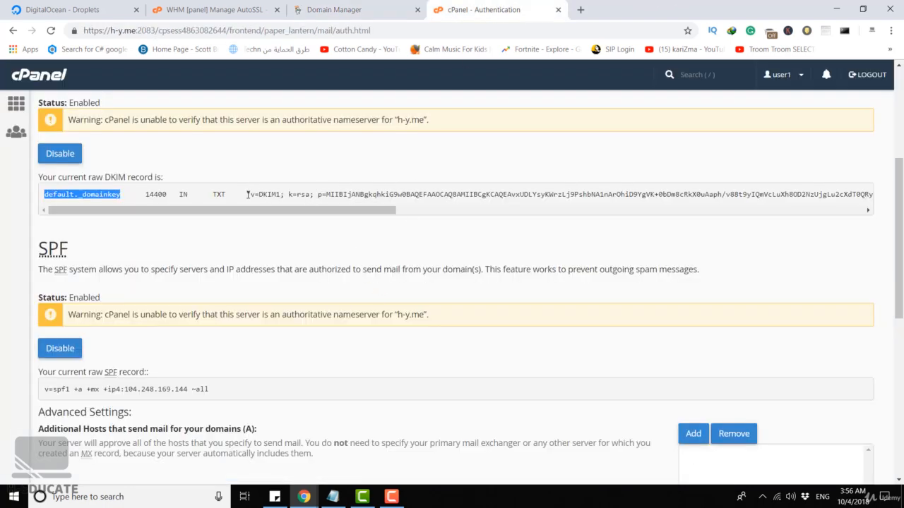
{"action": "left_click_drag", "start_coordinate": [247, 194], "coordinate": [872, 195]}
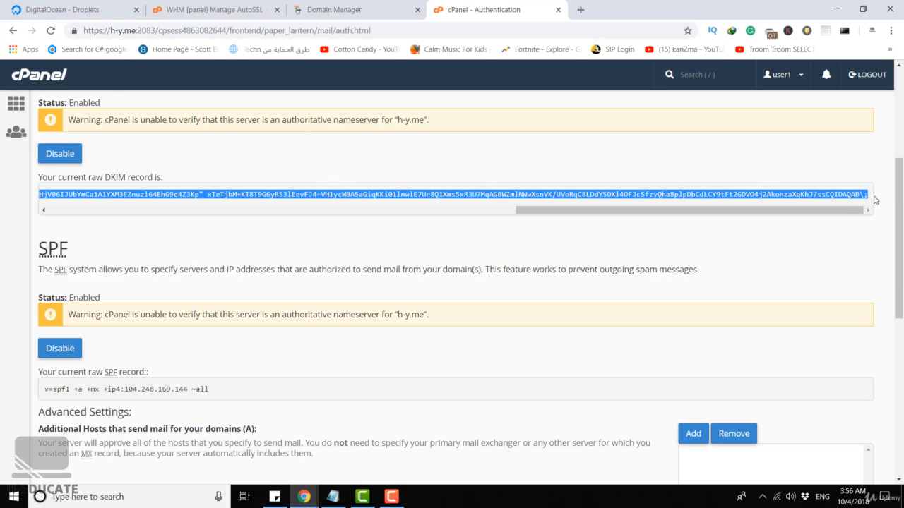
{"action": "left_click", "coordinate": [351, 12]}
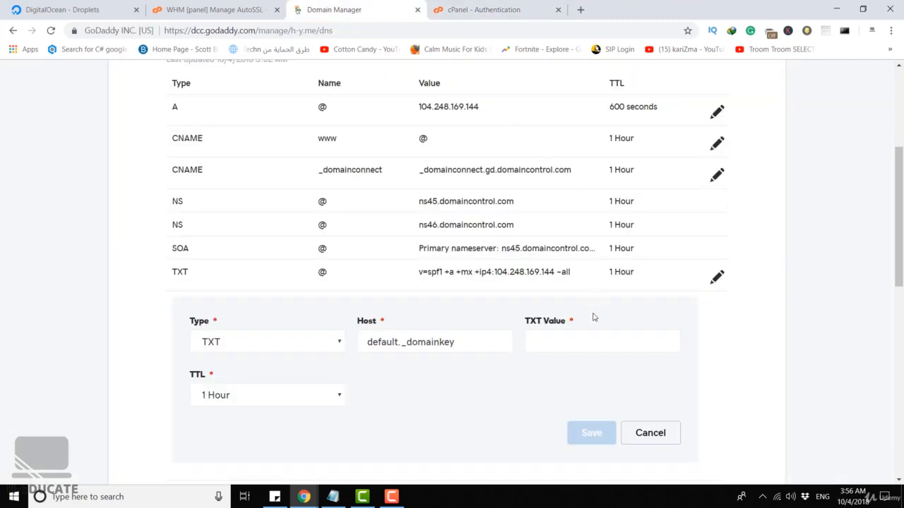
{"action": "left_click", "coordinate": [578, 342]}
{"action": "key", "text": "ctrl+v"}
{"action": "left_click", "coordinate": [529, 389]}
{"action": "left_click", "coordinate": [588, 431]}
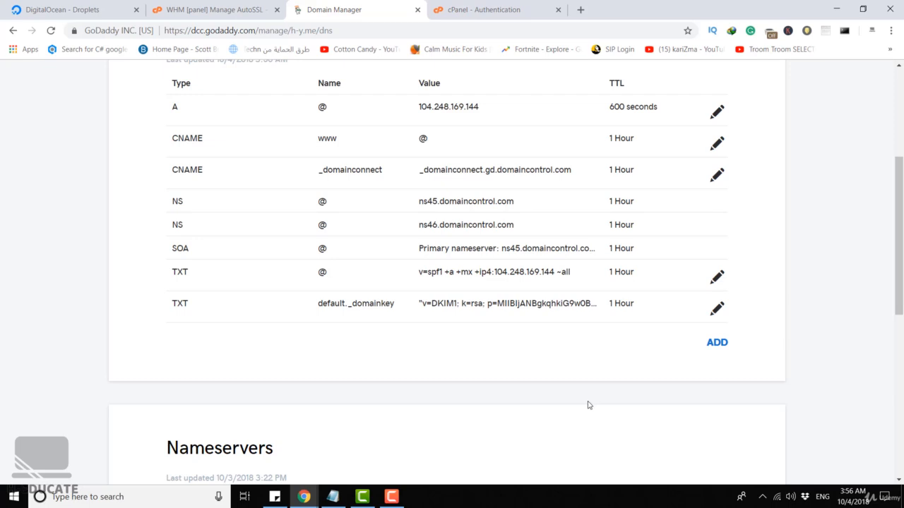
Review the DNS records, then reload cPanel's Authentication page and check the DKIM and SPF statuses
{"action": "scroll", "coordinate": [589, 405], "scroll_direction": "up", "scroll_amount": 1}
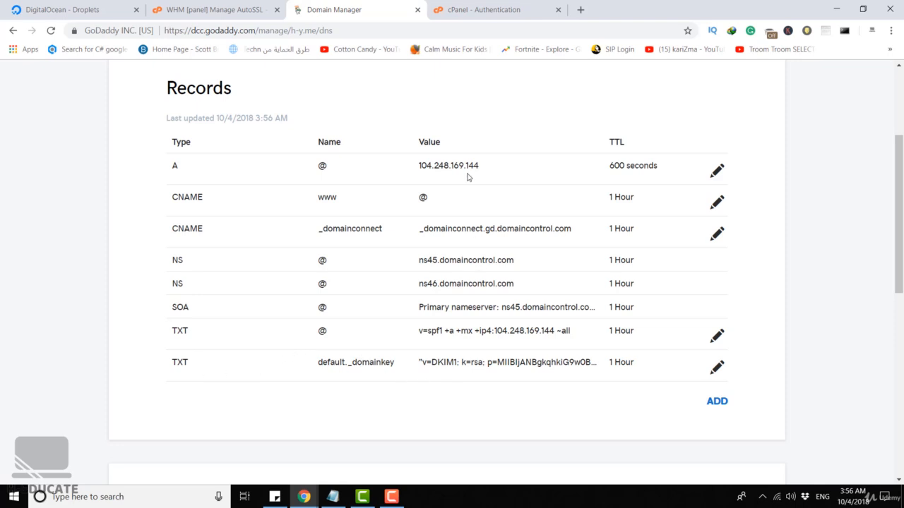
{"action": "left_click", "coordinate": [499, 12]}
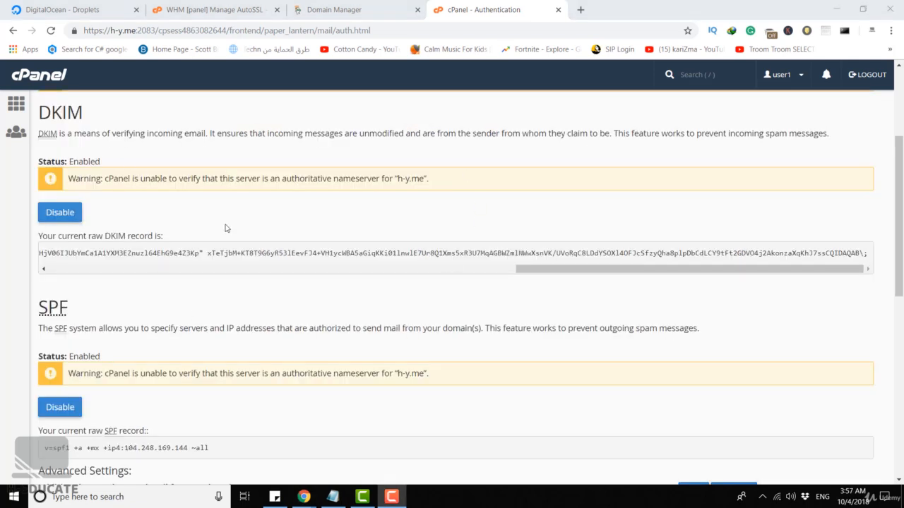
{"action": "left_click", "coordinate": [51, 31]}
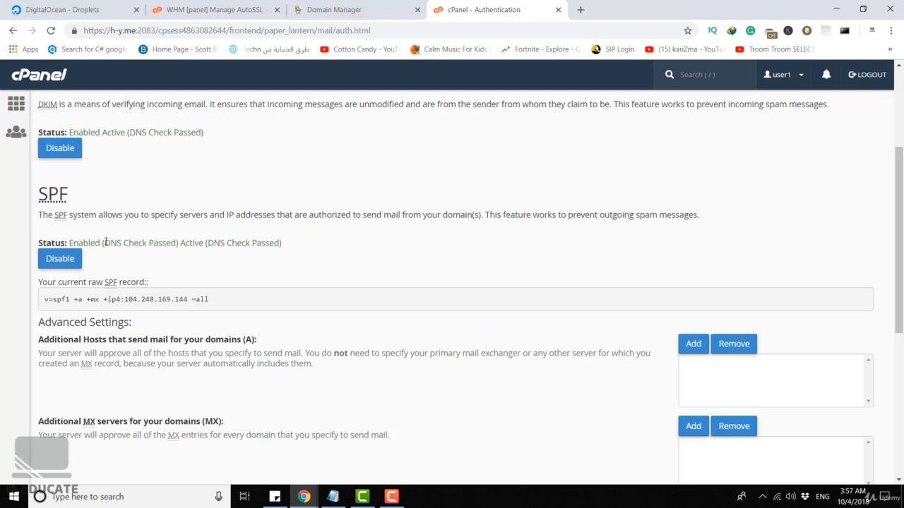
{"action": "left_click_drag", "start_coordinate": [105, 242], "coordinate": [177, 242]}
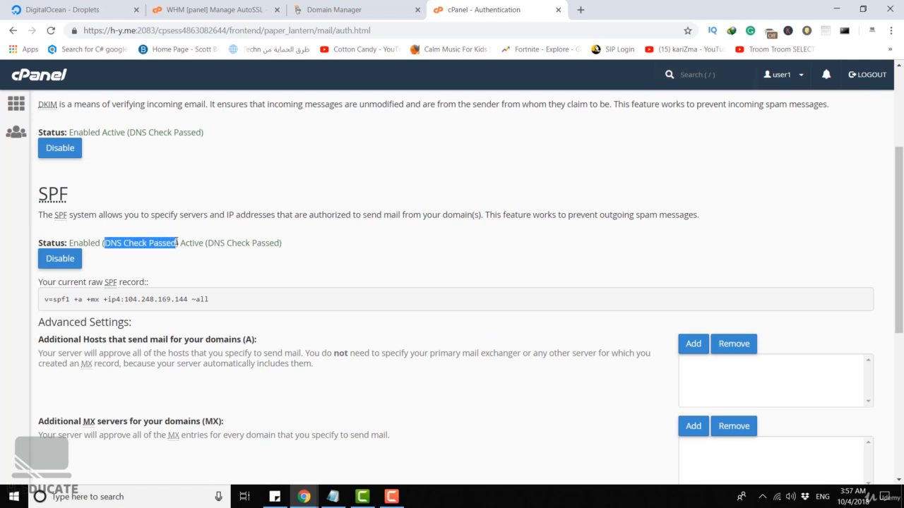
Access the test mailbox's webmail from cPanel's Email Accounts and start a new message, allowing the blocked popup once
{"action": "scroll", "coordinate": [268, 236], "scroll_direction": "up", "scroll_amount": 2}
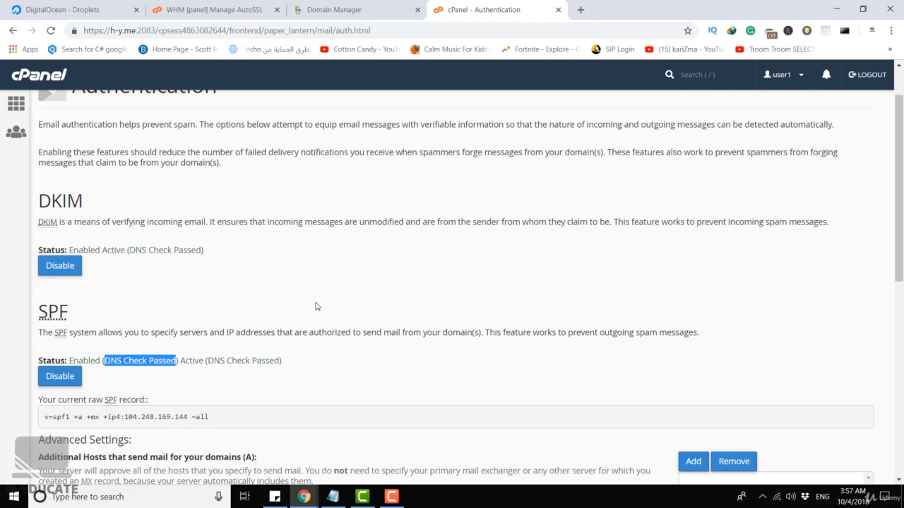
{"action": "left_click", "coordinate": [533, 263]}
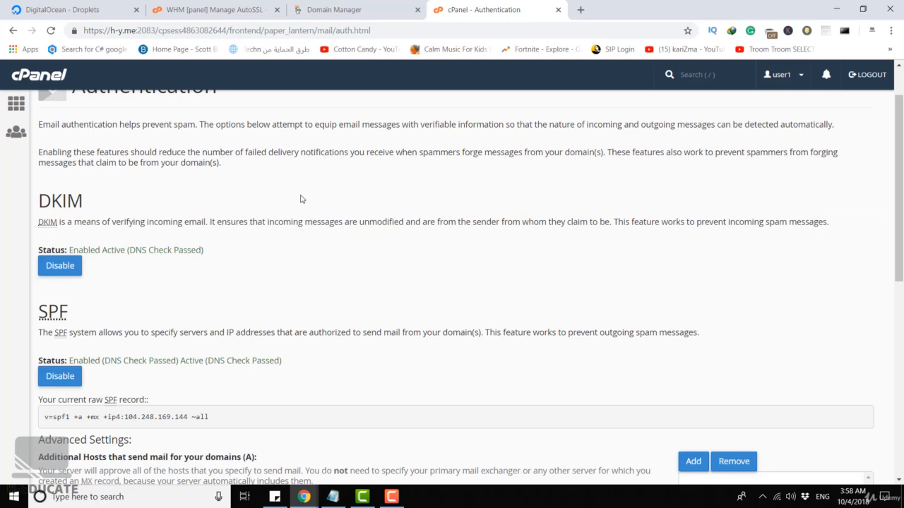
{"action": "left_click", "coordinate": [16, 104]}
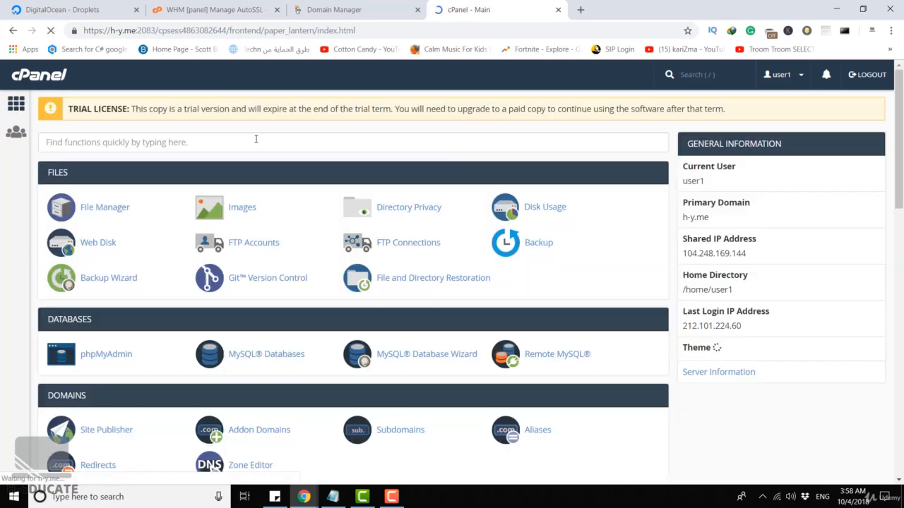
{"action": "scroll", "coordinate": [232, 186], "scroll_direction": "down", "scroll_amount": 3}
{"action": "left_click", "coordinate": [110, 309]}
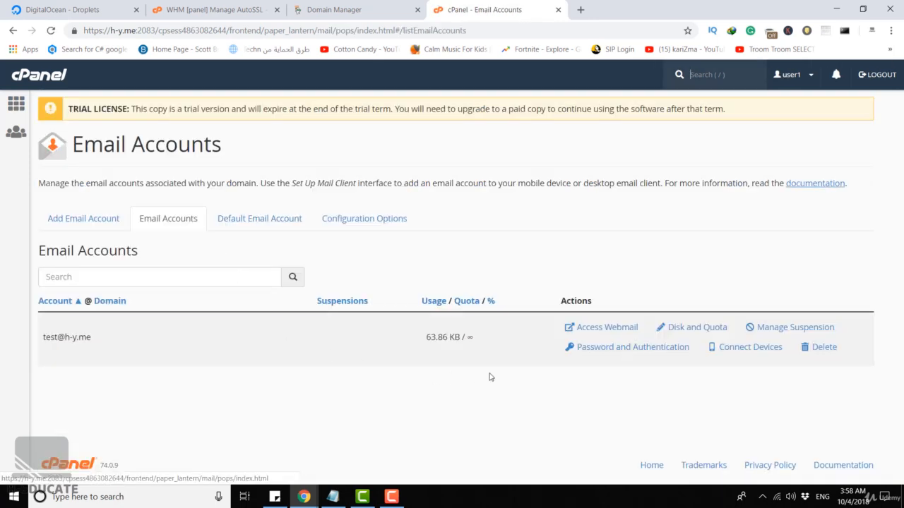
{"action": "left_click", "coordinate": [607, 328]}
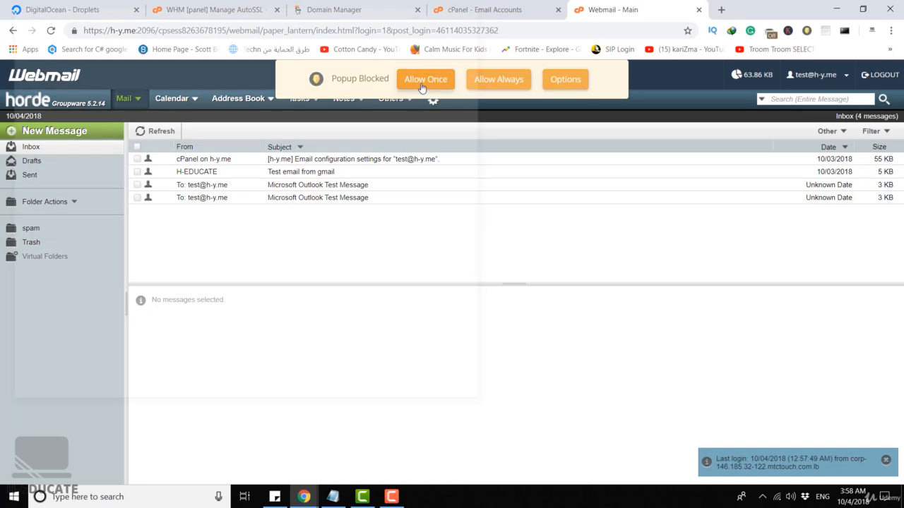
{"action": "left_click", "coordinate": [426, 81]}
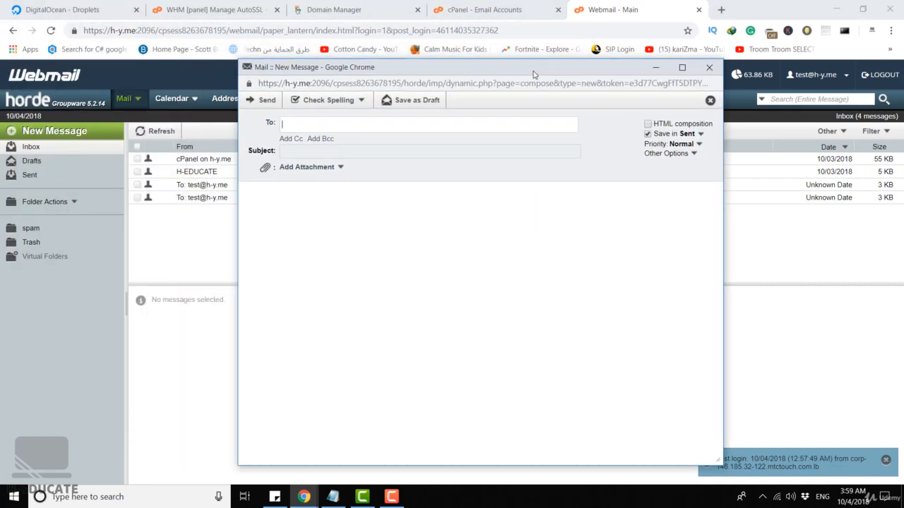
Address the new message to the recipient's Gmail address and set its subject to "Secure Message"
{"action": "key", "text": "Tab"}
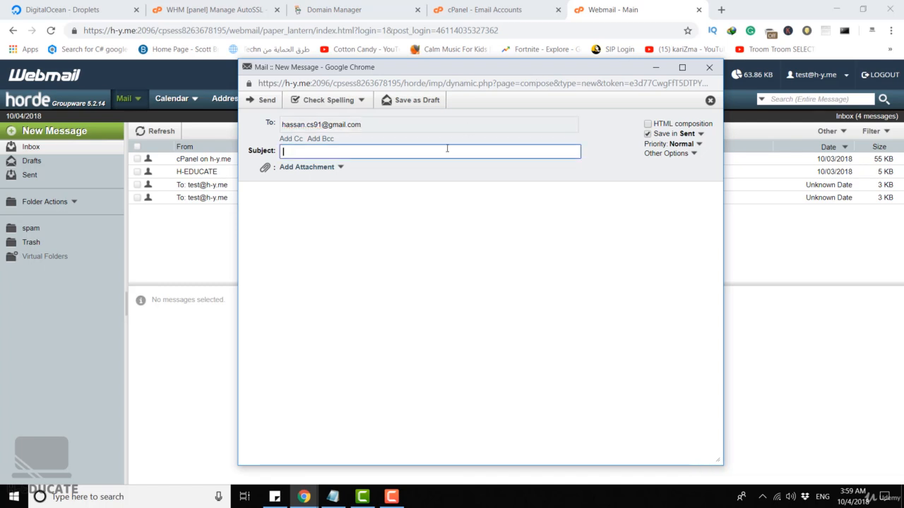
{"action": "type", "text": "Scure Message"}
{"action": "left_click", "coordinate": [288, 151]}
{"action": "type", "text": "e"}
Write "This is a secured message from cpanel (SPF and DKIM enabled)" as the message body, send it and close the compose window
{"action": "left_click", "coordinate": [308, 196]}
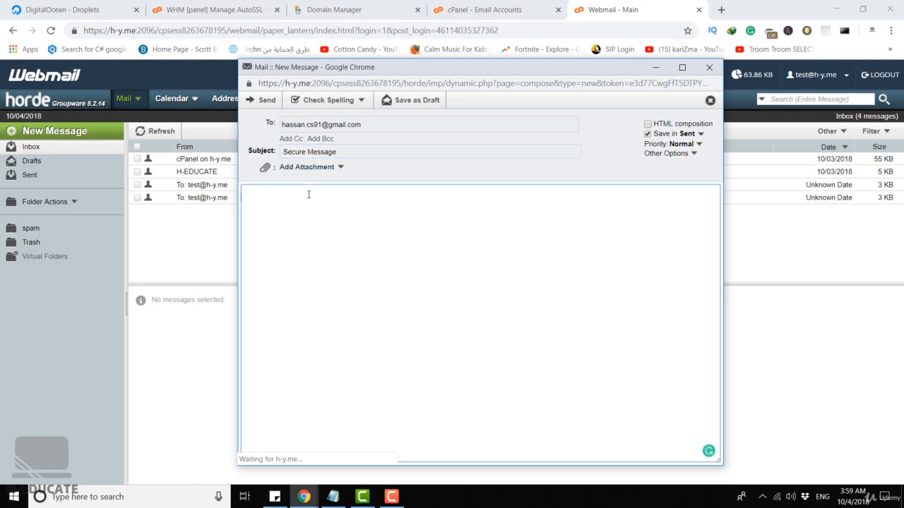
{"action": "type", "text": "This is a"}
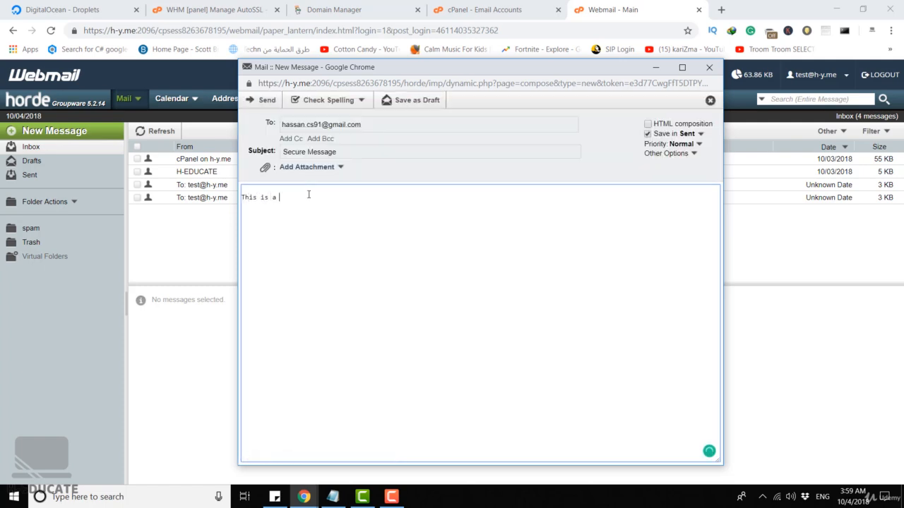
{"action": "type", "text": " secured message from cpanel (SPF and DK"}
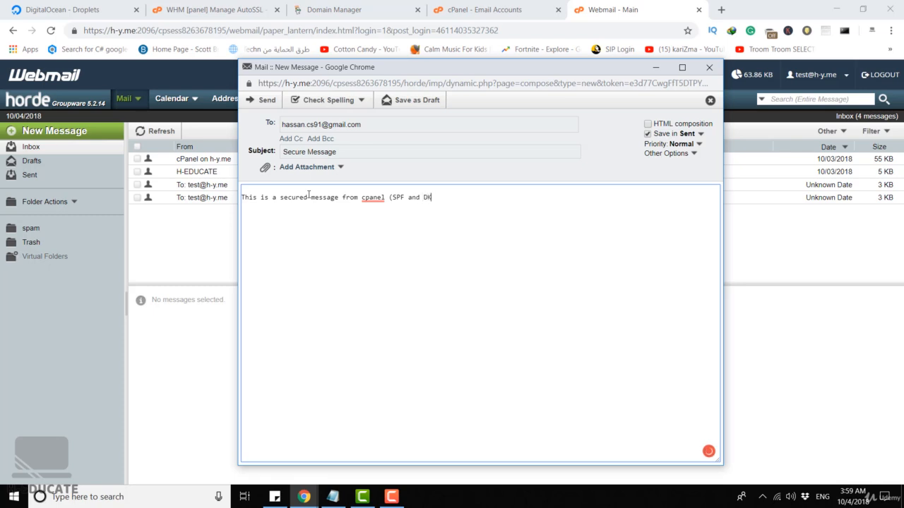
{"action": "type", "text": "IM enabled)"}
{"action": "left_click", "coordinate": [266, 102]}
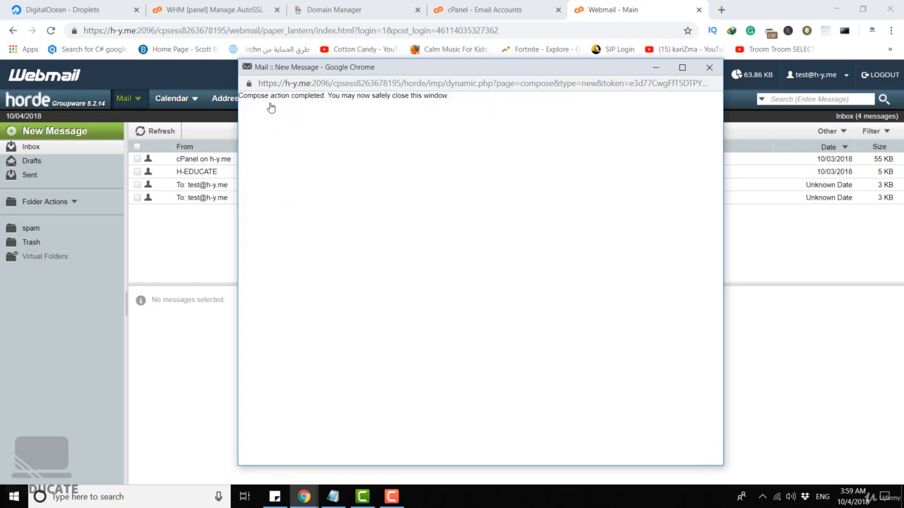
{"action": "left_click", "coordinate": [709, 67]}
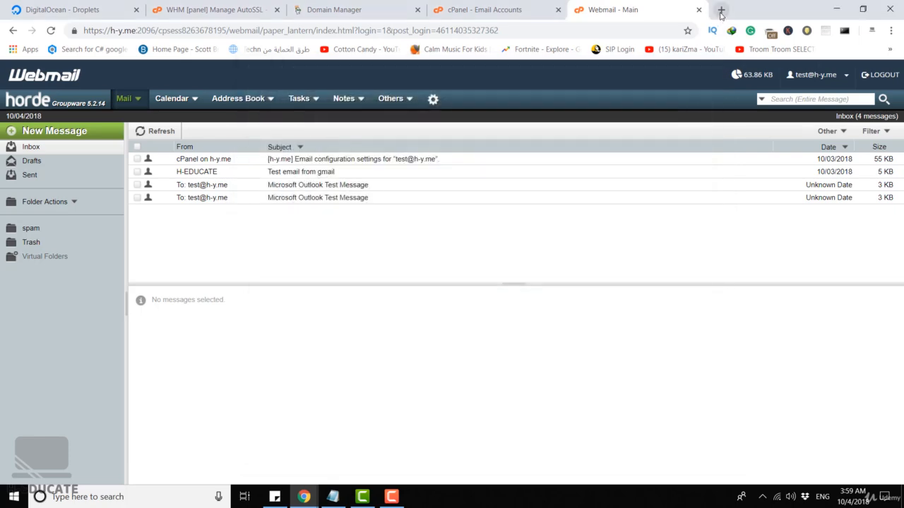
Switch to Gmail in a new browser tab, open the "Secure Message" email in the inbox and read its text
{"action": "left_click", "coordinate": [721, 9]}
{"action": "type", "text": "gmail"}
{"action": "key", "text": "Return"}
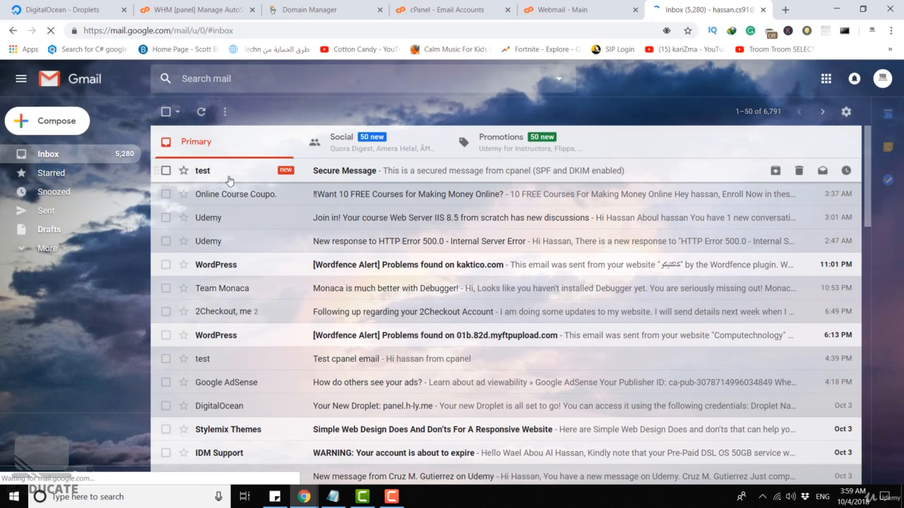
{"action": "left_click", "coordinate": [359, 173]}
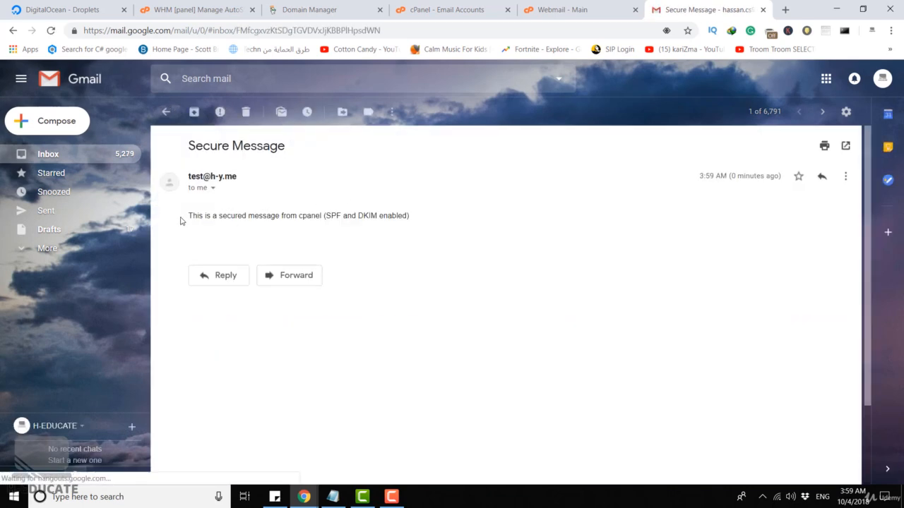
{"action": "left_click_drag", "start_coordinate": [182, 220], "coordinate": [425, 216]}
{"action": "left_click", "coordinate": [424, 216]}
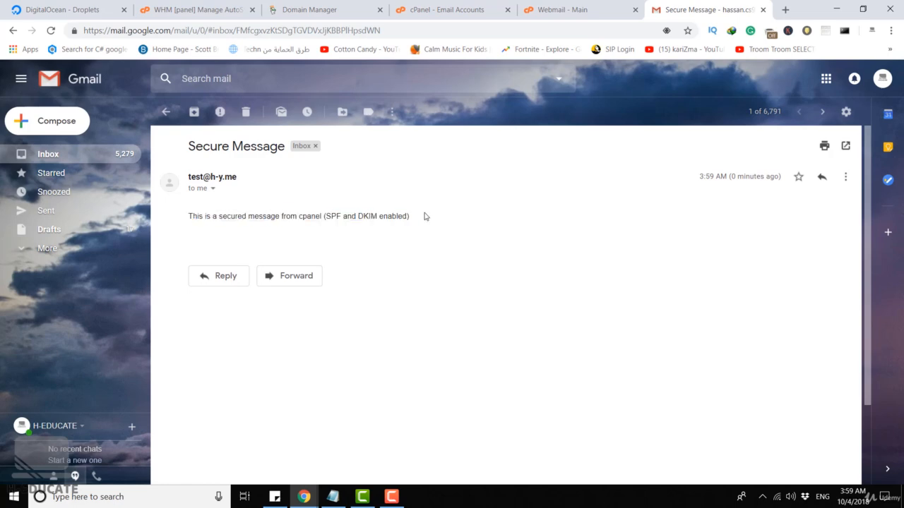